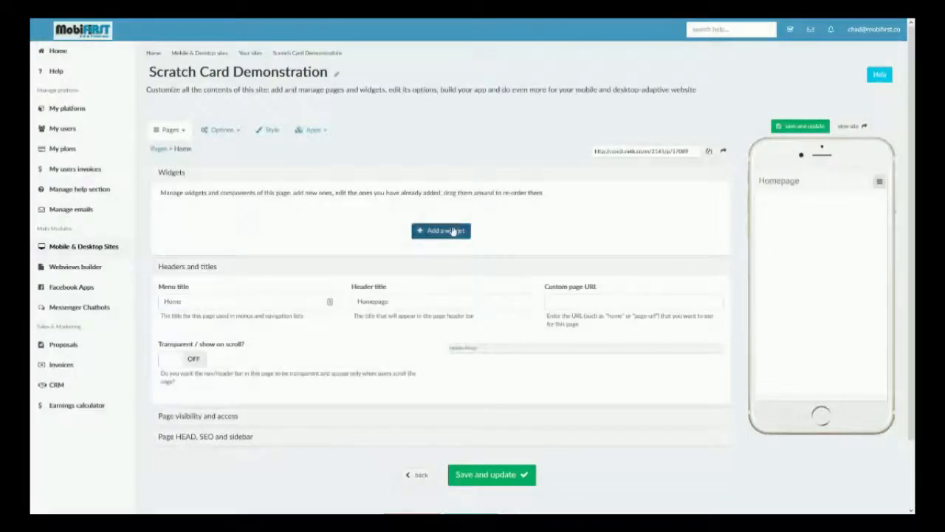
Add a Scratchcard widget to the Home page and test its card in the phone preview
click(443, 230)
scroll(512, 381, down, 3)
click(534, 367)
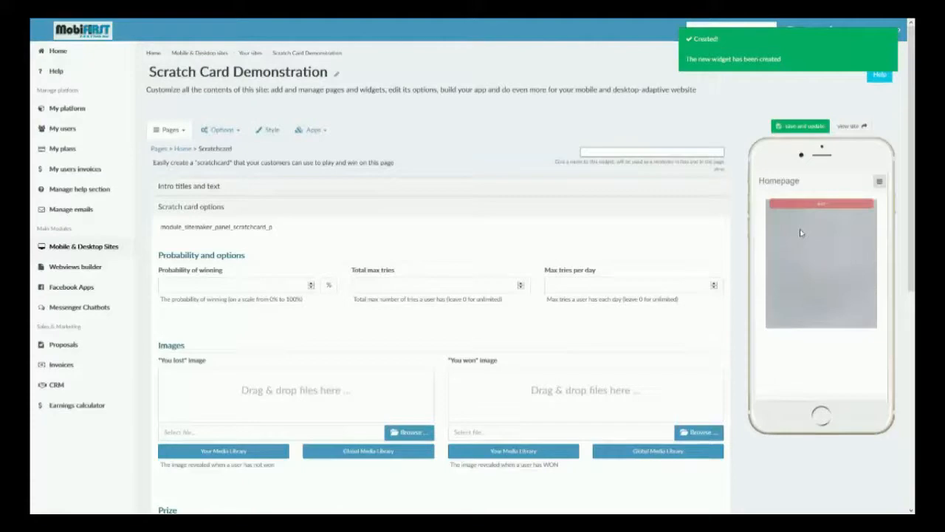
mouse_move(775, 220)
mouse_down()
mouse_move(857, 222)
mouse_move(773, 237)
mouse_move(864, 238)
mouse_move(773, 307)
mouse_move(869, 307)
mouse_up()
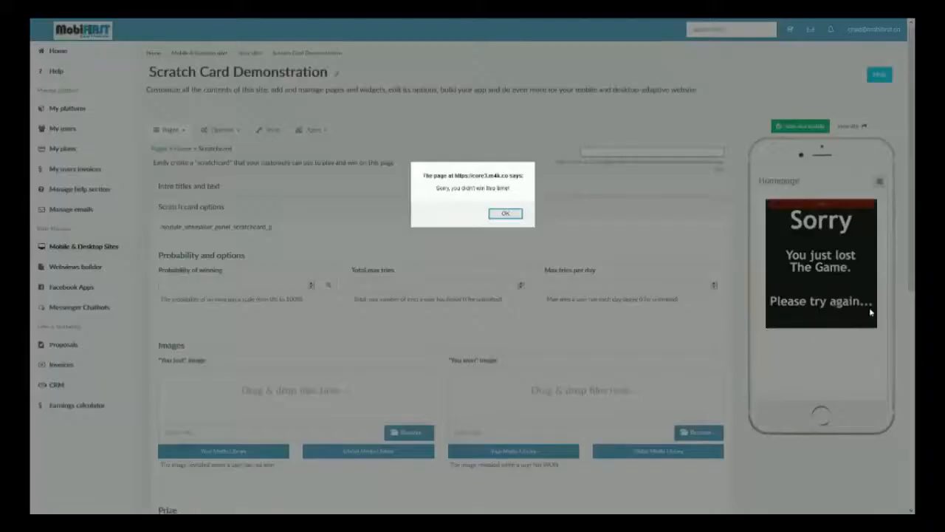
click(502, 214)
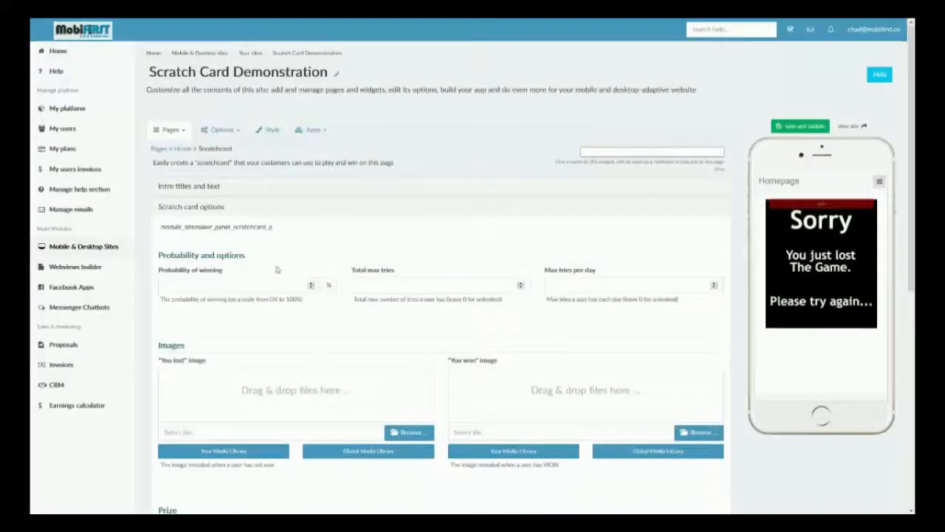
Limit the scratch card to 3 tries per day and 5 total tries
click(246, 287)
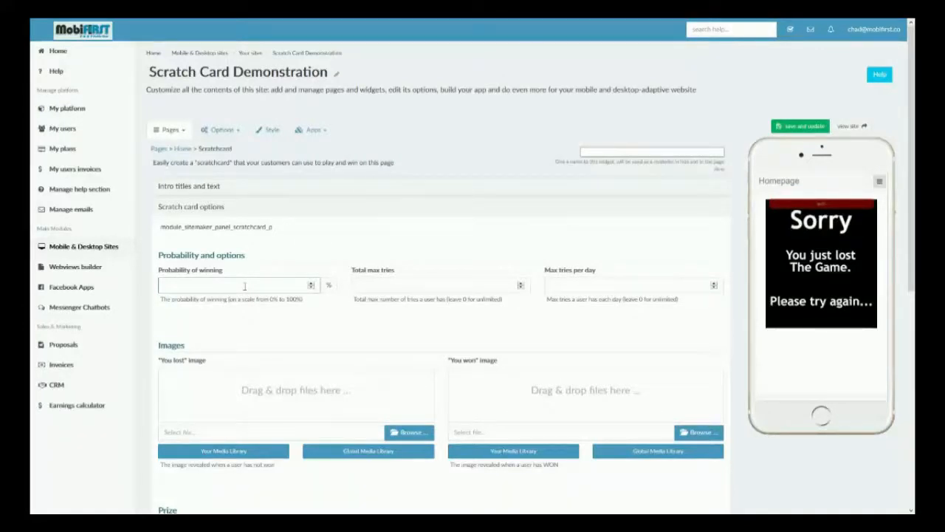
click(426, 289)
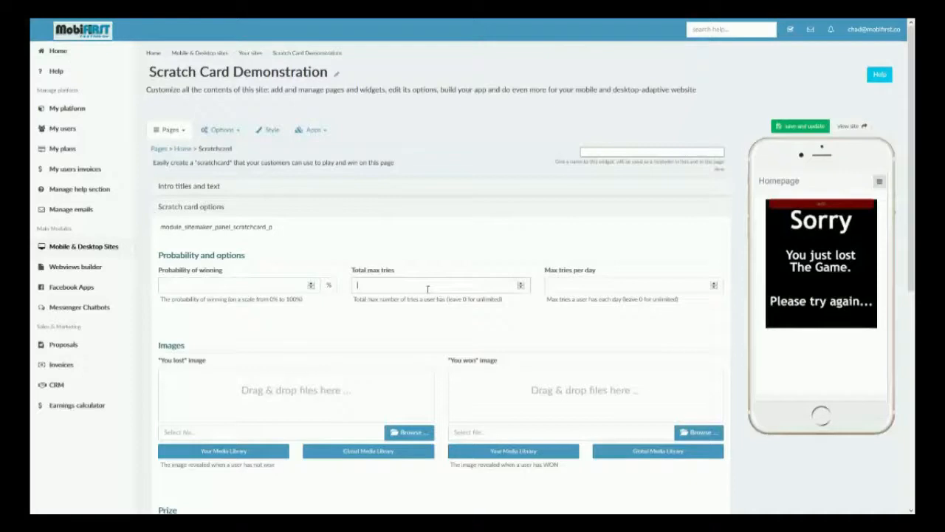
click(587, 287)
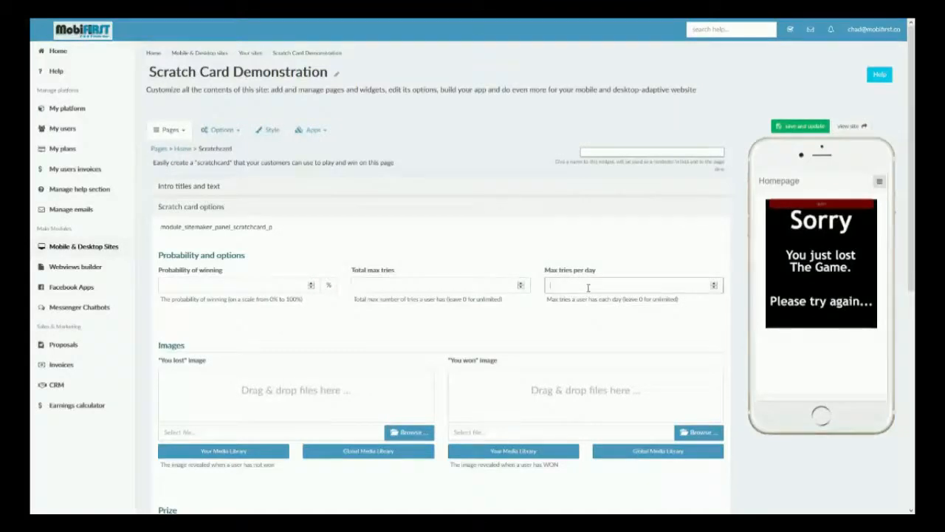
text(3)
click(457, 290)
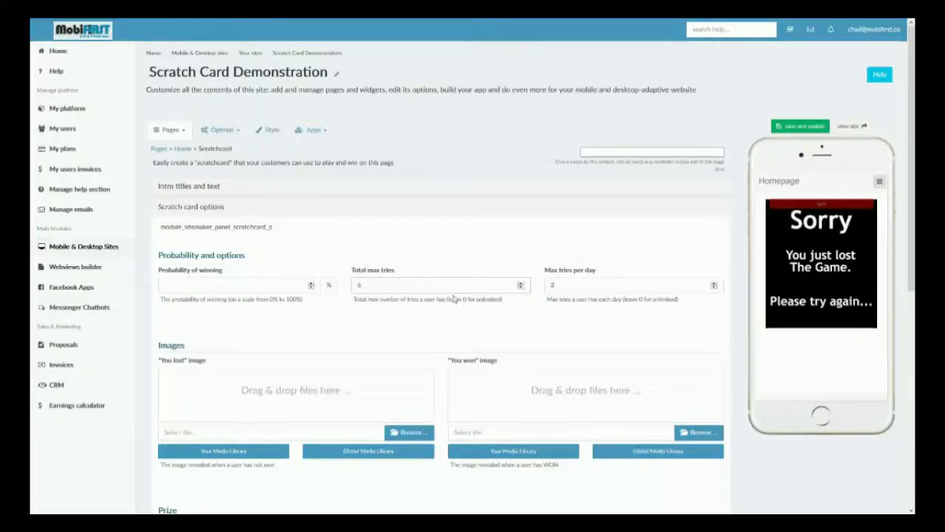
click(365, 341)
Use the campfire picture from the global media library as the "You lost" image and test the card in the preview
scroll(362, 339, down, 2)
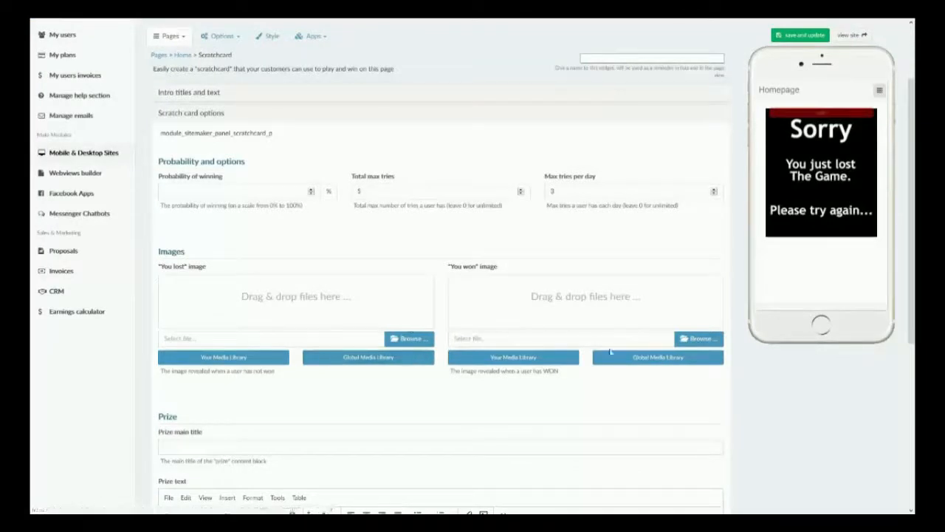
click(384, 365)
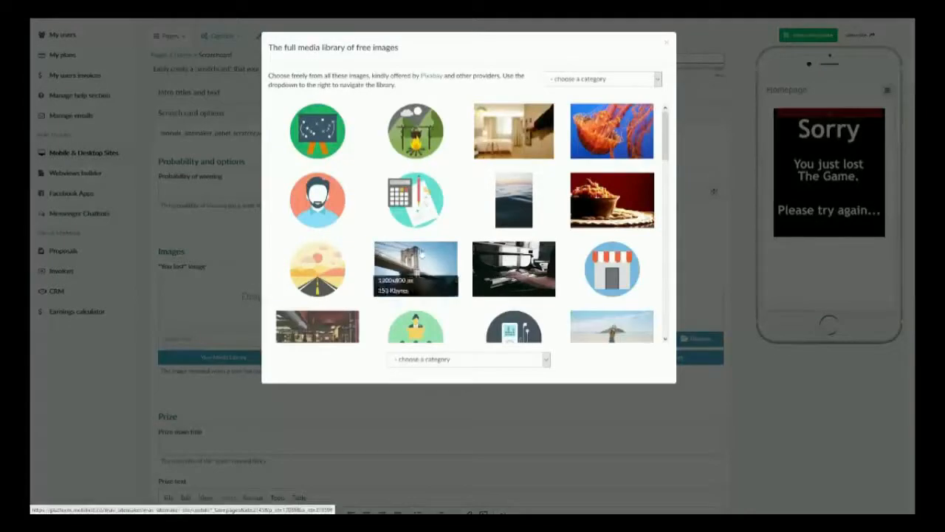
click(415, 137)
click(594, 359)
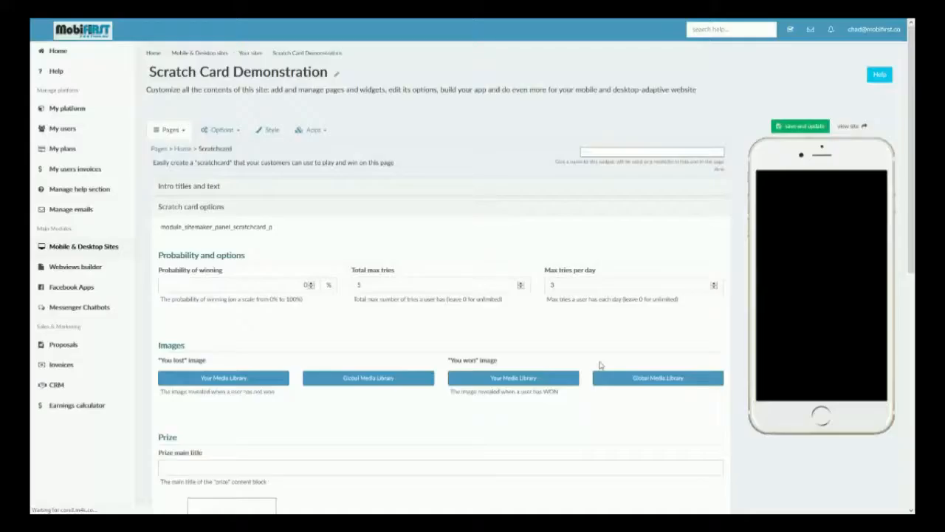
click(448, 286)
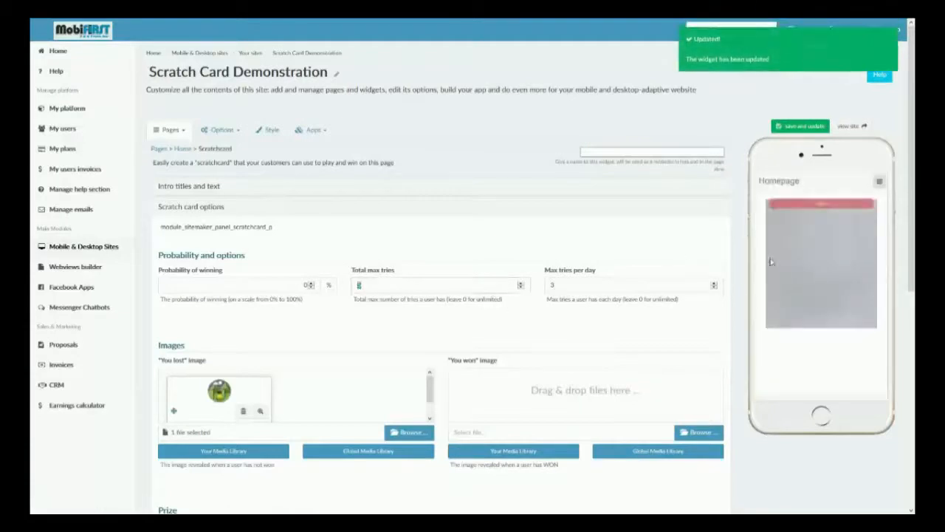
mouse_move(777, 220)
mouse_down()
mouse_move(860, 237)
mouse_move(771, 265)
mouse_move(836, 307)
mouse_up()
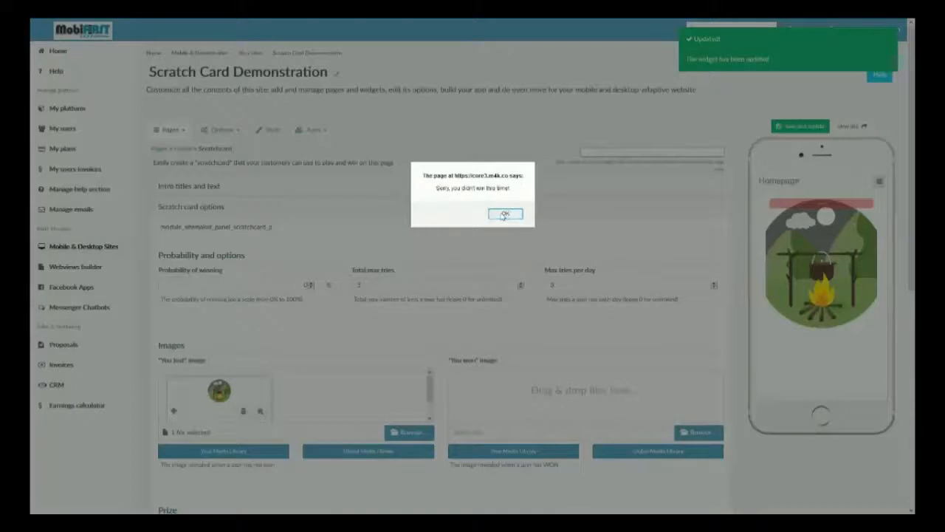
click(505, 215)
Clear the scratch card's daily and total try limits
drag(555, 284, 468, 296)
key(BackSpace)
drag(362, 285, 328, 292)
key(BackSpace)
Save the scratch card with a 100% probability of winning and test the winning card in the preview
scroll(383, 249, down, 5)
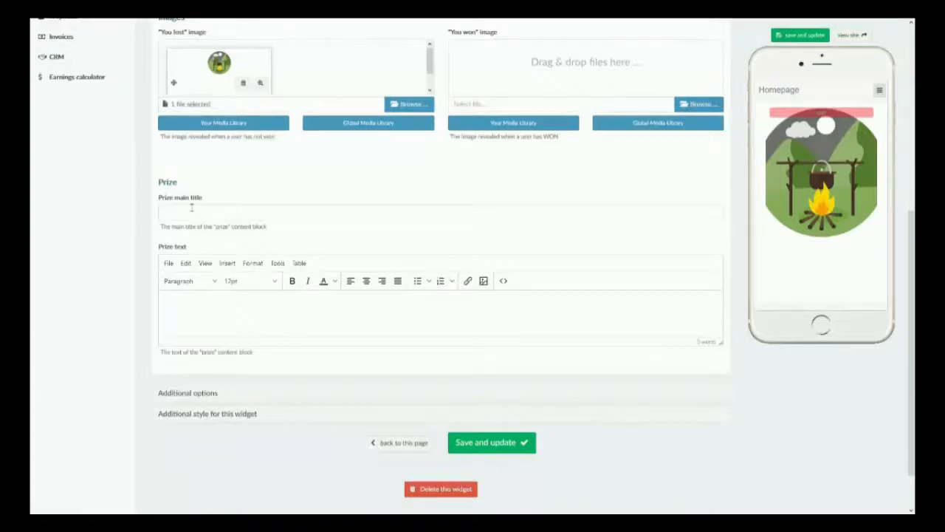
click(186, 306)
scroll(199, 303, up, 3)
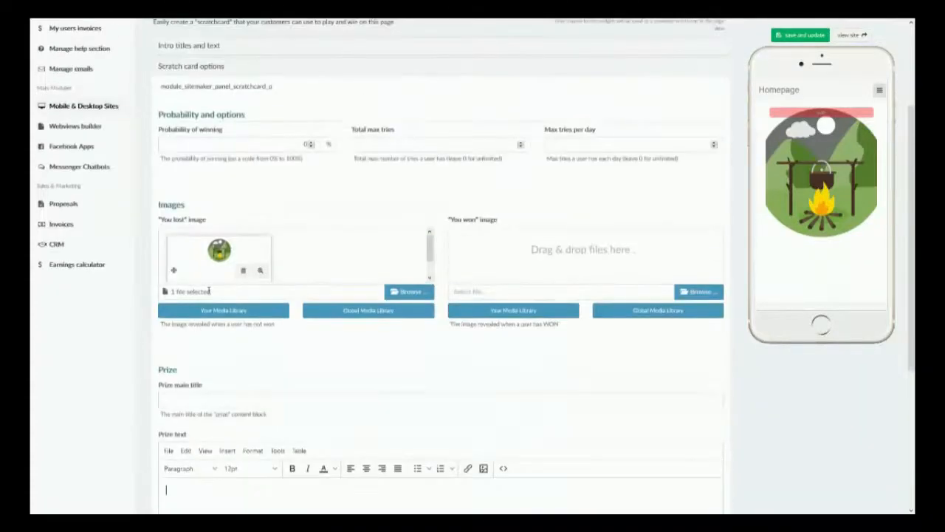
click(272, 143)
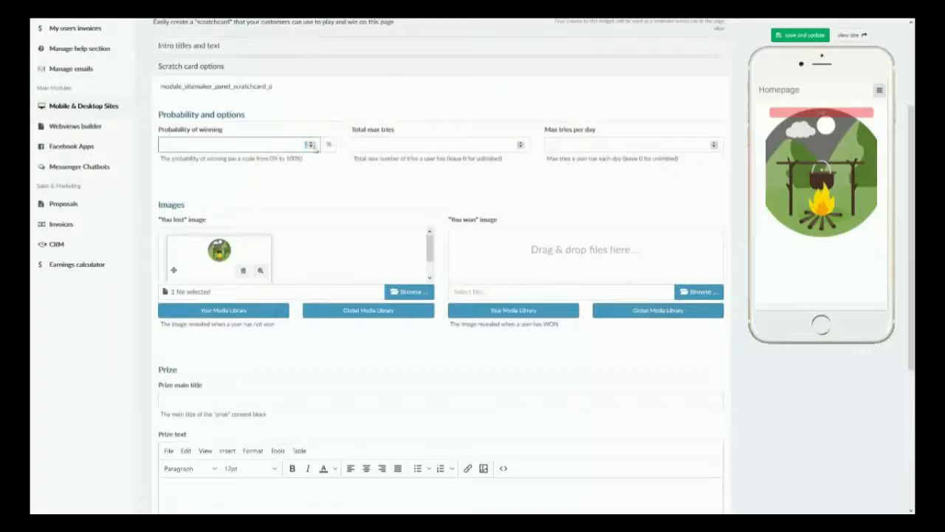
click(795, 41)
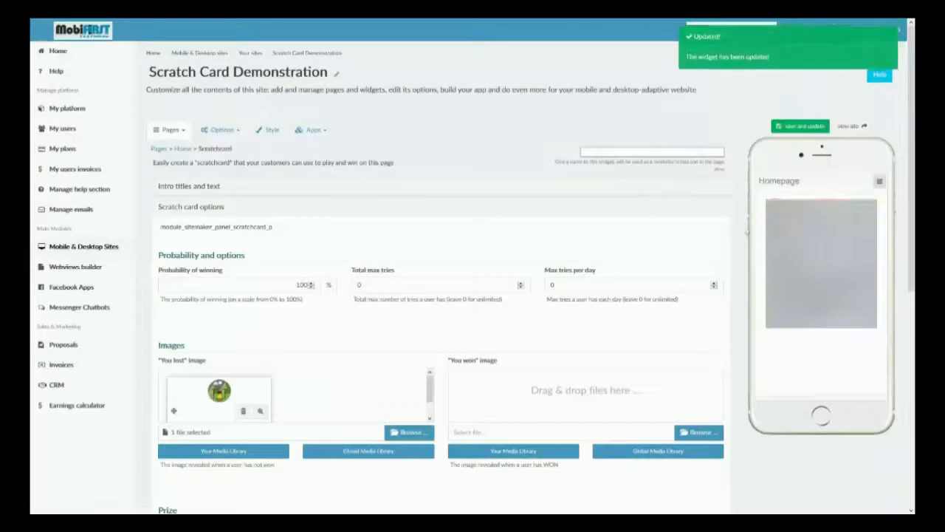
mouse_move(781, 213)
mouse_down()
mouse_move(794, 230)
mouse_move(864, 222)
mouse_move(770, 273)
mouse_move(871, 304)
mouse_move(771, 312)
mouse_up()
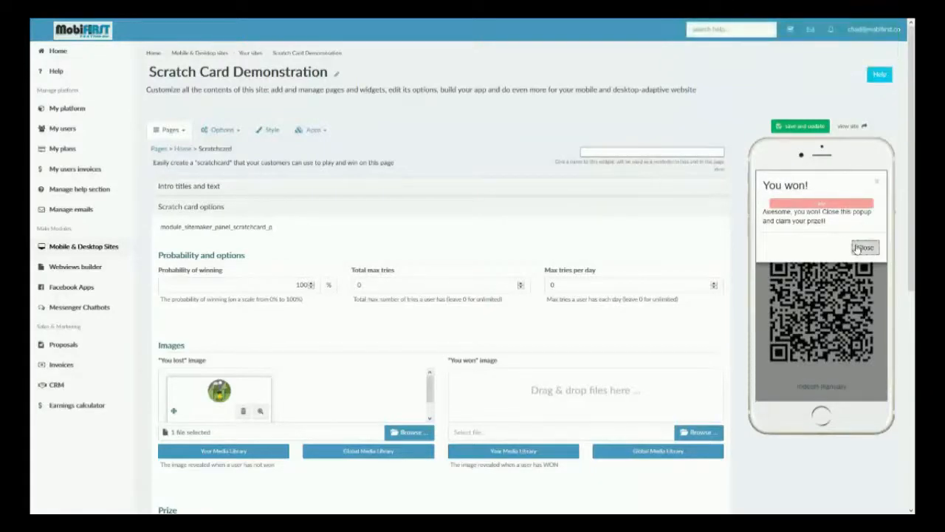
click(867, 248)
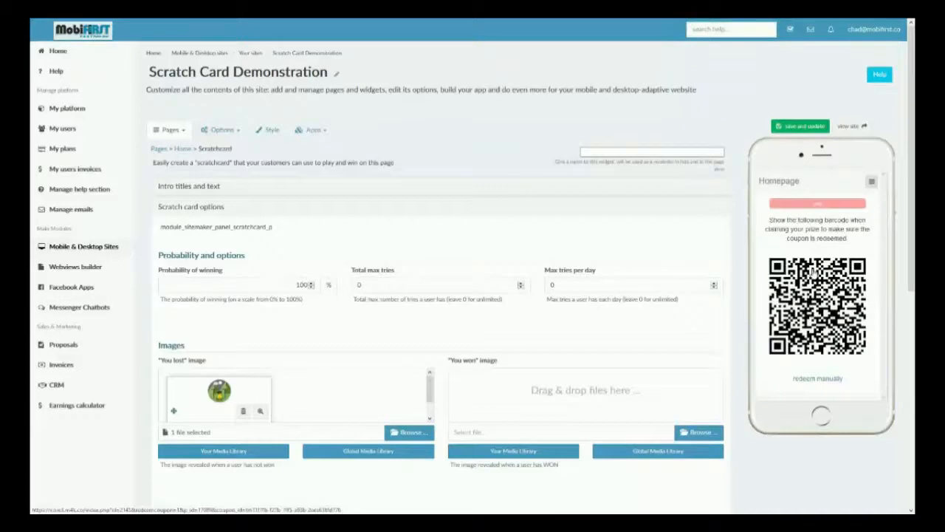
Switch the login-required and mobile-only settings in the widget's additional options on and back off
scroll(813, 273, down, 5)
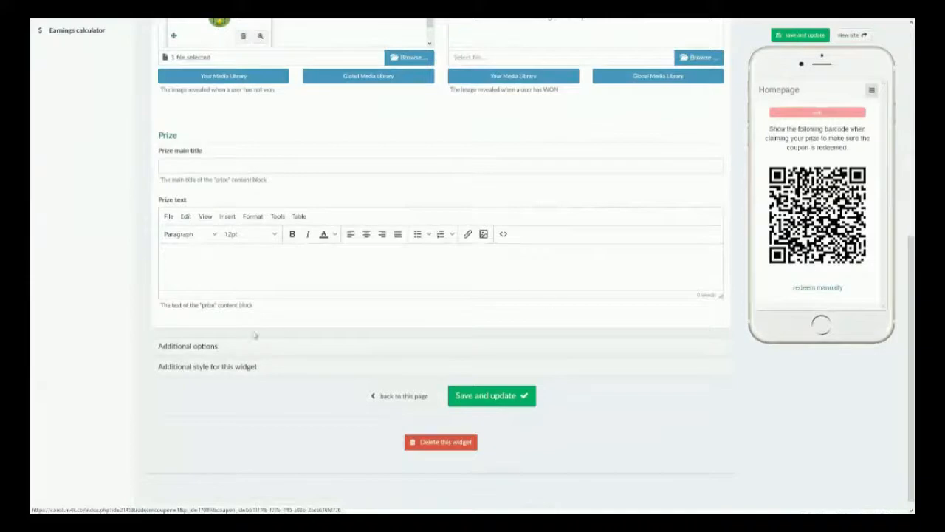
click(200, 347)
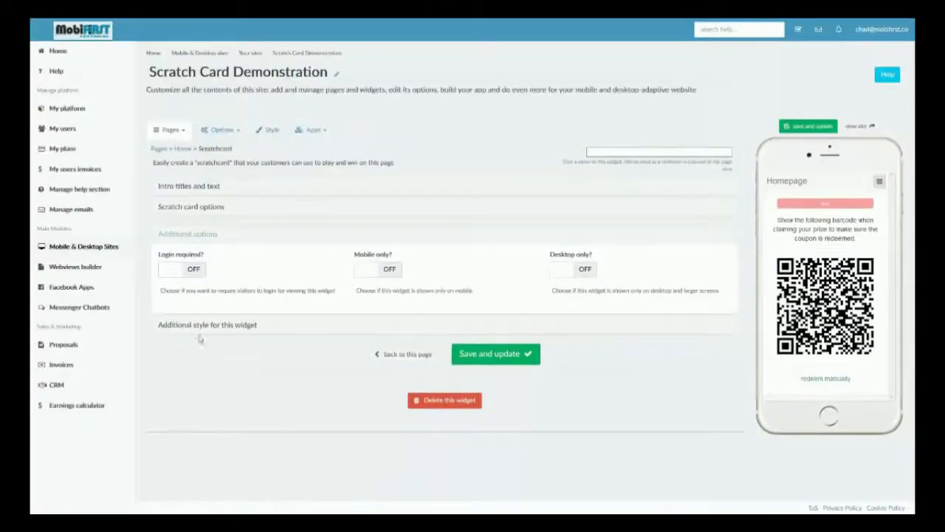
click(189, 271)
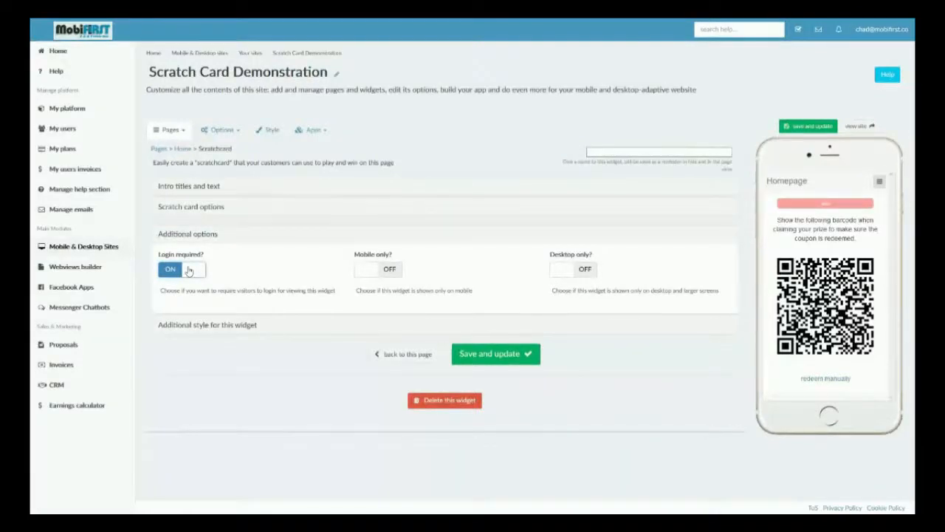
right_click(189, 270)
click(275, 260)
click(361, 272)
click(361, 272)
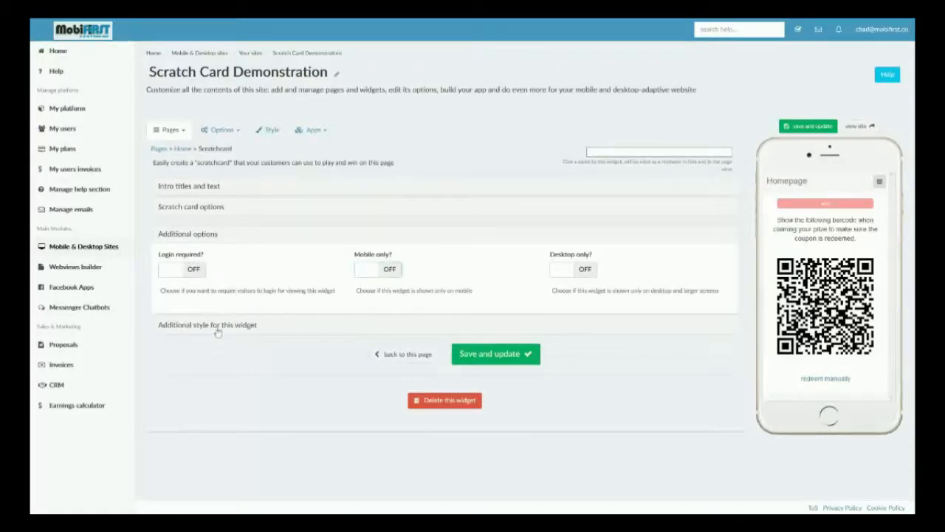
Examine the widget's additional style choices for desktop space, margins and animation, plus its intro title and text settings
click(216, 330)
scroll(228, 322, down, 2)
scroll(228, 322, down, 1)
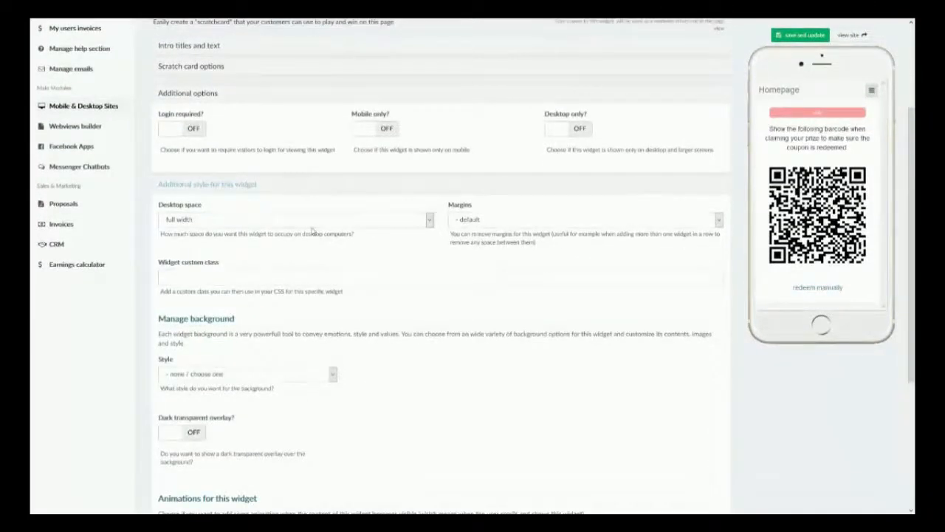
scroll(305, 221, down, 1)
click(306, 176)
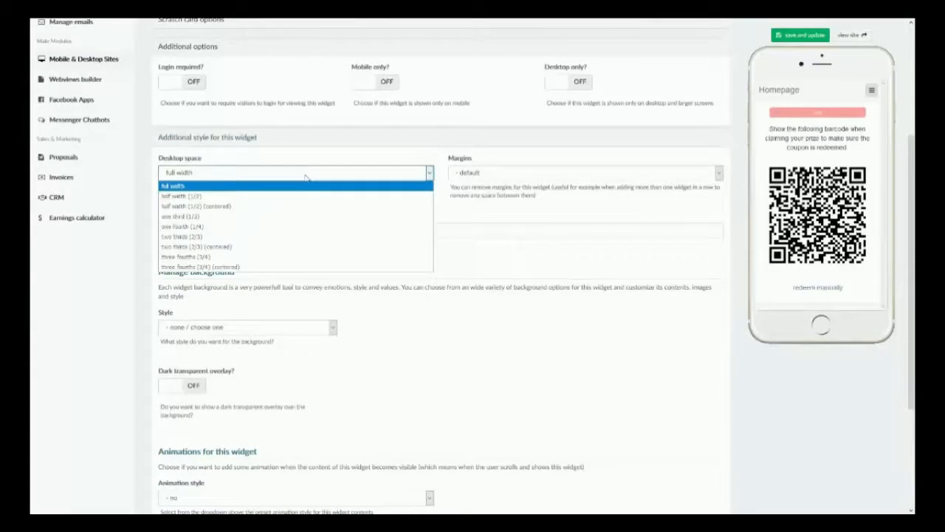
click(306, 176)
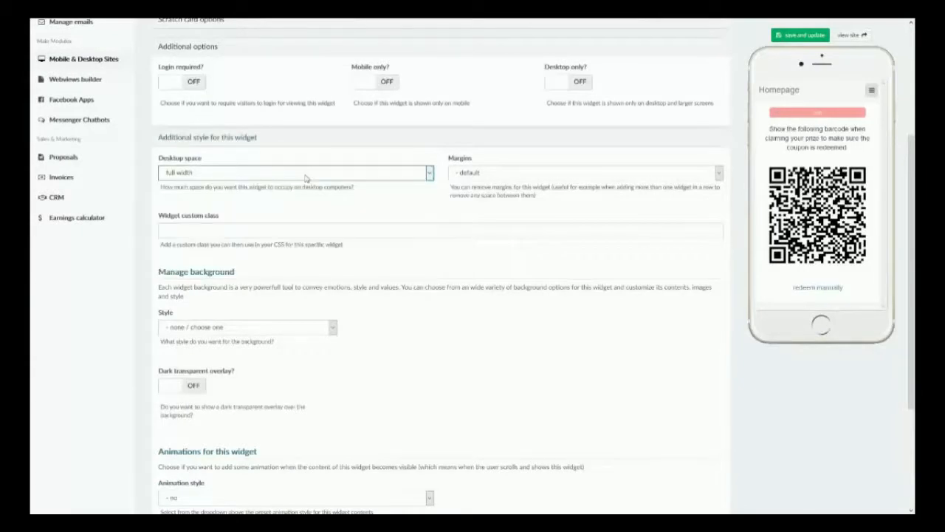
click(509, 176)
click(508, 179)
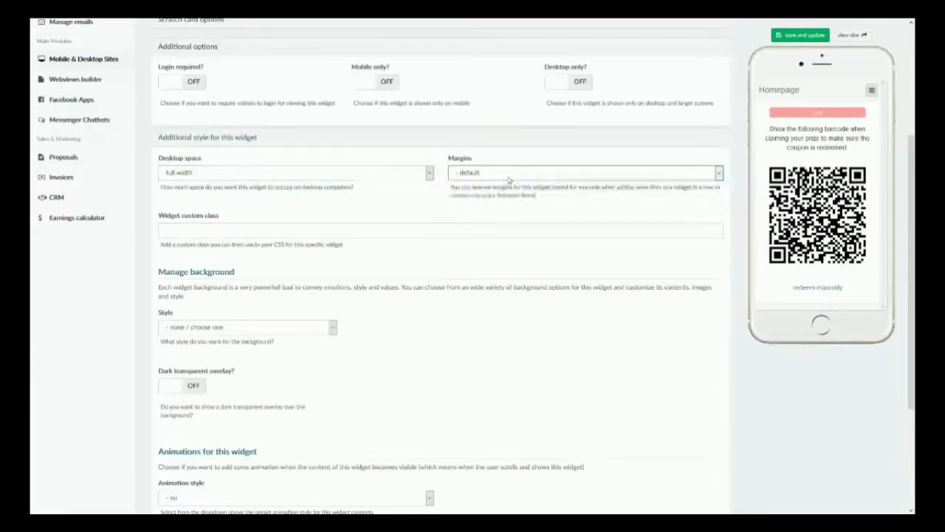
scroll(228, 226, down, 3)
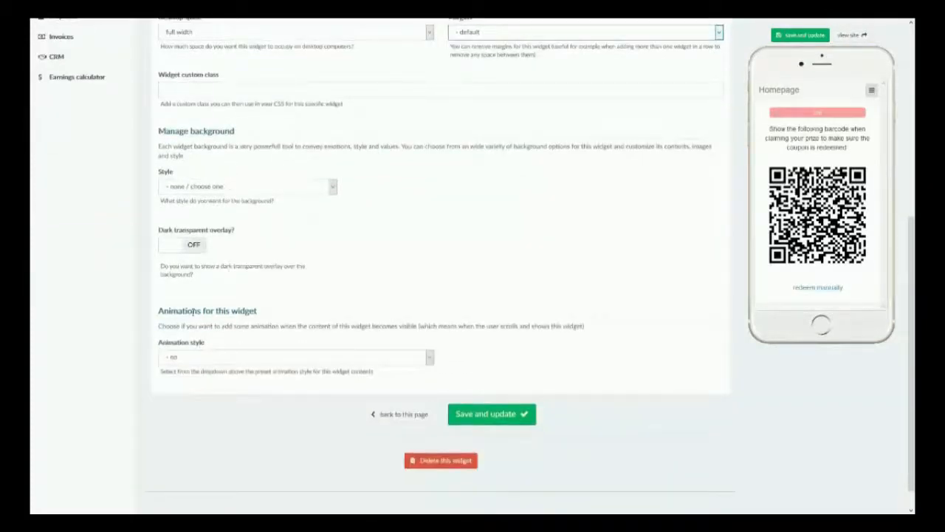
click(249, 354)
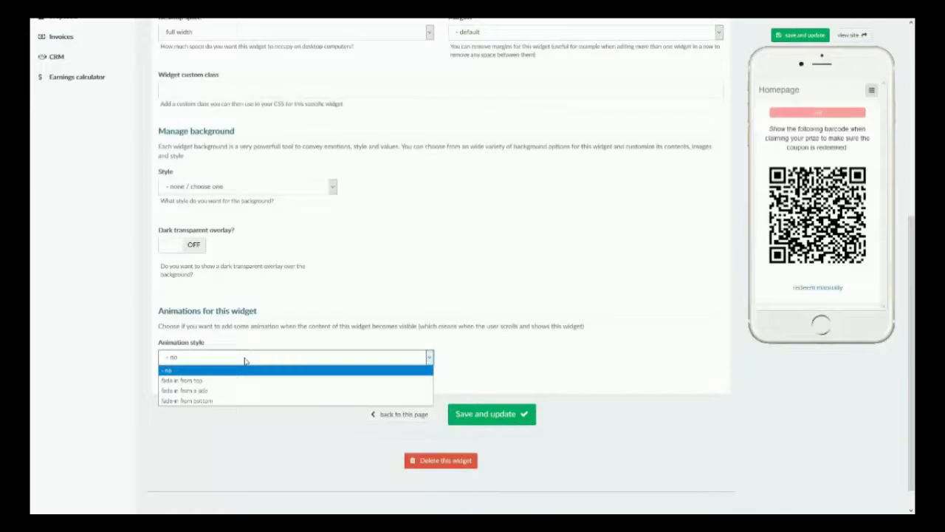
click(245, 360)
scroll(332, 270, up, 5)
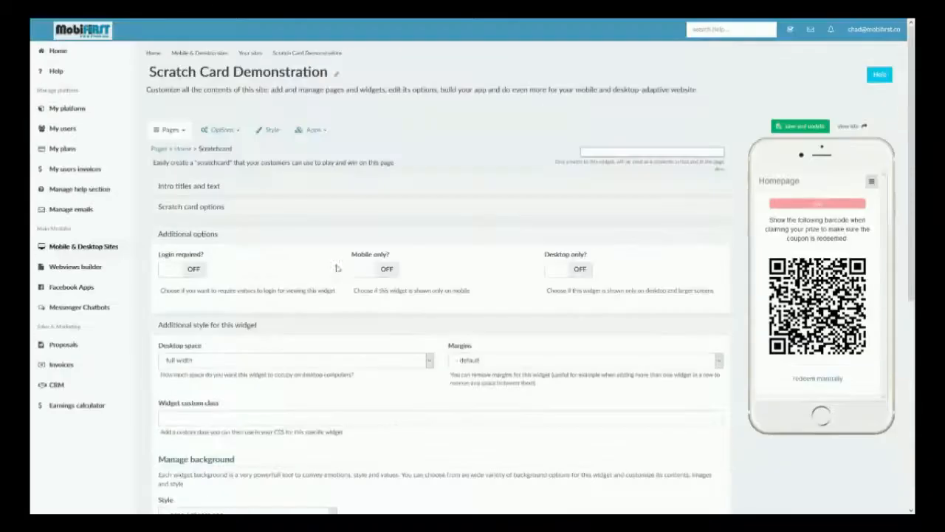
click(203, 191)
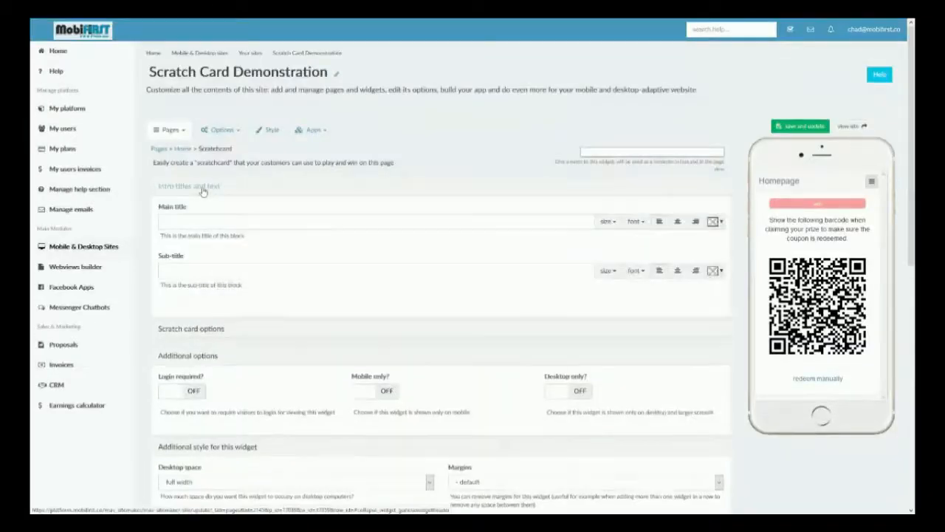
Delete the Scratchcard widget from the Home page and confirm the deletion
scroll(270, 275, down, 5)
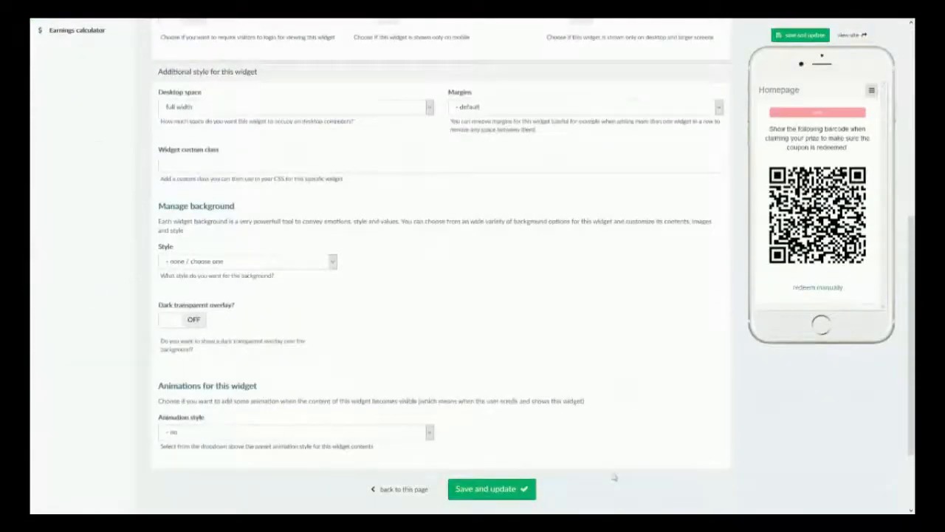
scroll(616, 479, down, 2)
click(447, 437)
click(585, 102)
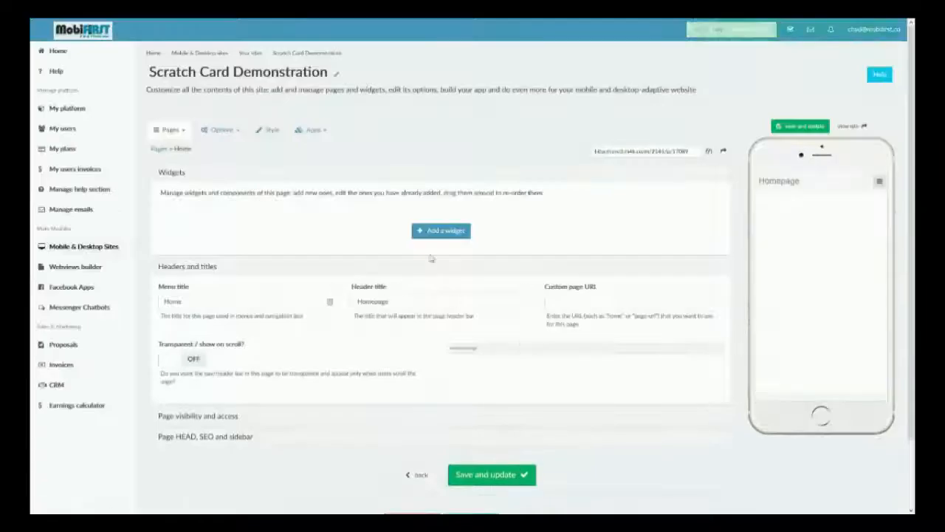
Add a fresh Scratchcard widget to the Home page and set its max tries per day to 3
click(441, 230)
scroll(552, 291, down, 4)
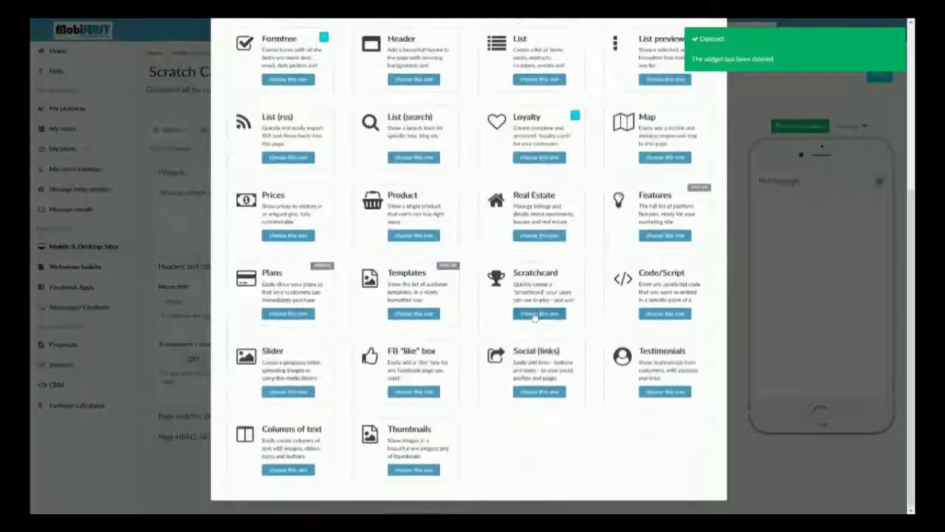
click(537, 313)
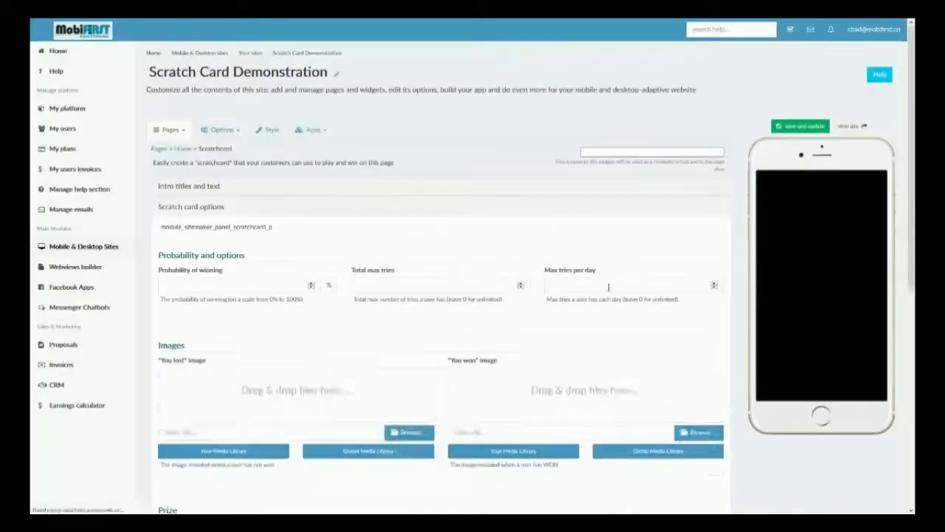
click(608, 287)
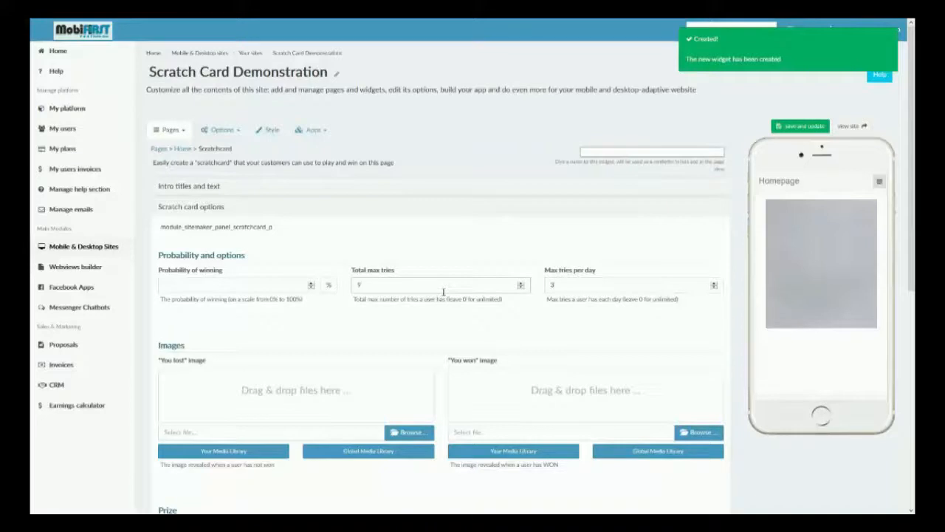
Save the Scratchcard widget and scratch the card in the phone preview once, dismissing the result alert
click(791, 130)
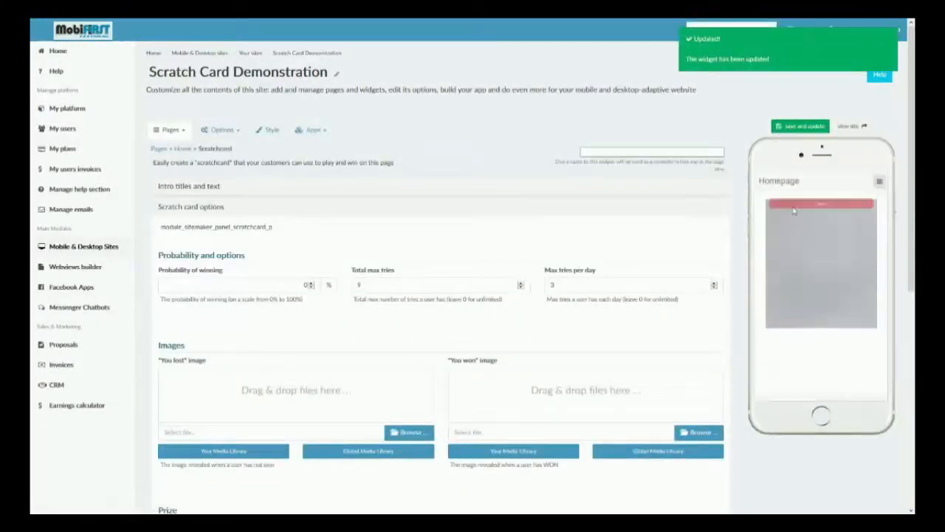
mouse_move(778, 225)
mouse_down()
mouse_move(871, 222)
mouse_move(805, 266)
mouse_move(842, 258)
mouse_up()
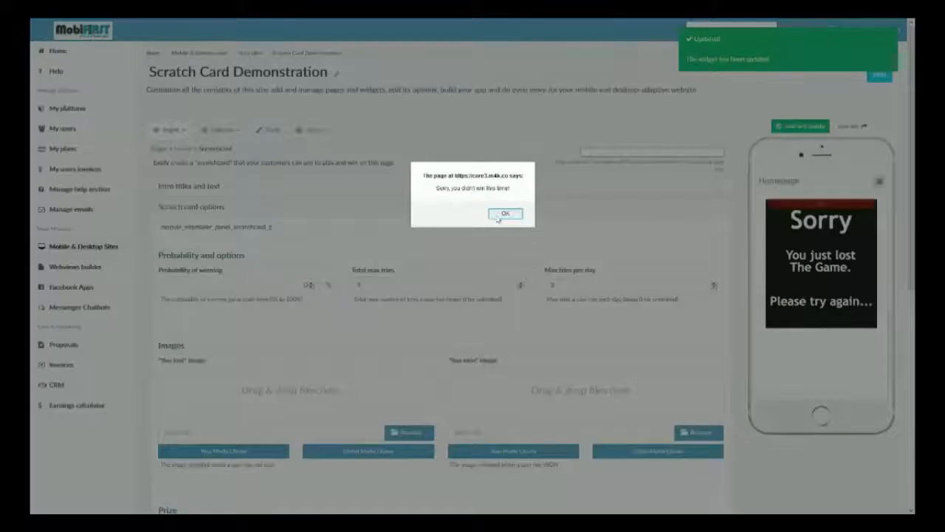
click(500, 215)
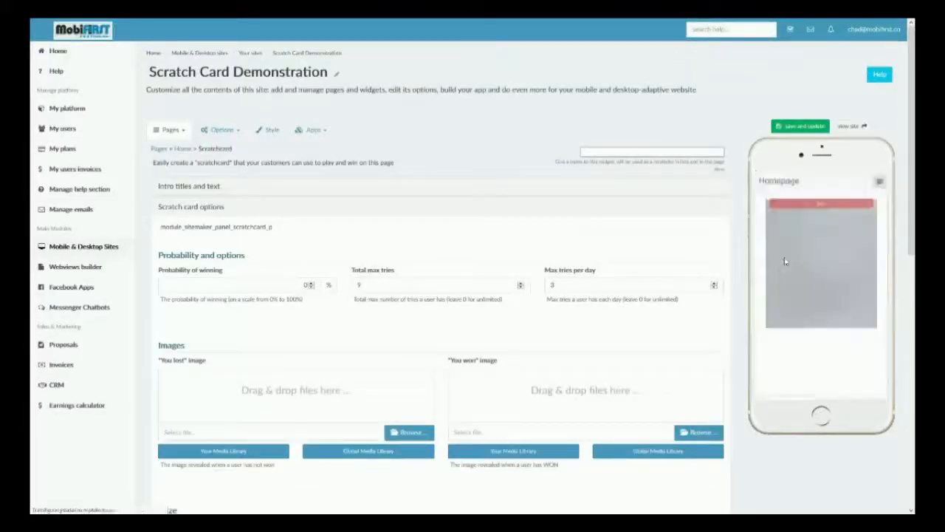
Scratch the preview card two more times to use up the daily tries, dismissing every alert
mouse_move(784, 219)
mouse_down()
mouse_move(866, 229)
mouse_move(792, 233)
mouse_move(879, 223)
mouse_move(778, 272)
mouse_up()
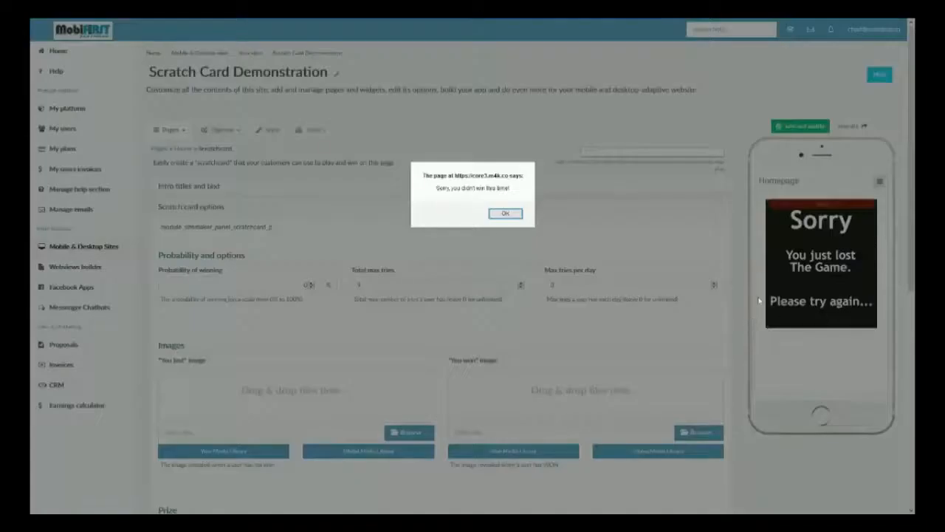
click(508, 213)
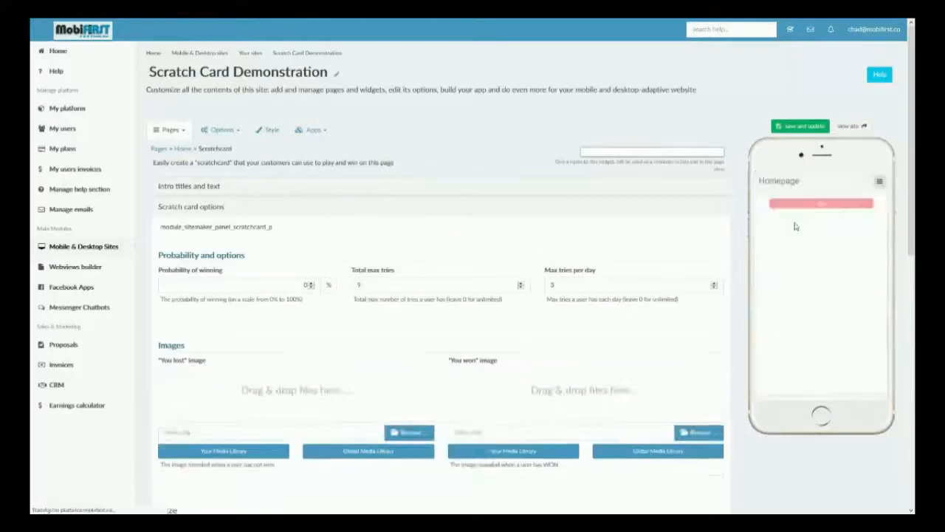
mouse_move(771, 216)
mouse_down()
mouse_move(857, 219)
mouse_move(758, 249)
mouse_move(868, 249)
mouse_move(770, 284)
mouse_move(883, 290)
mouse_move(802, 305)
mouse_up()
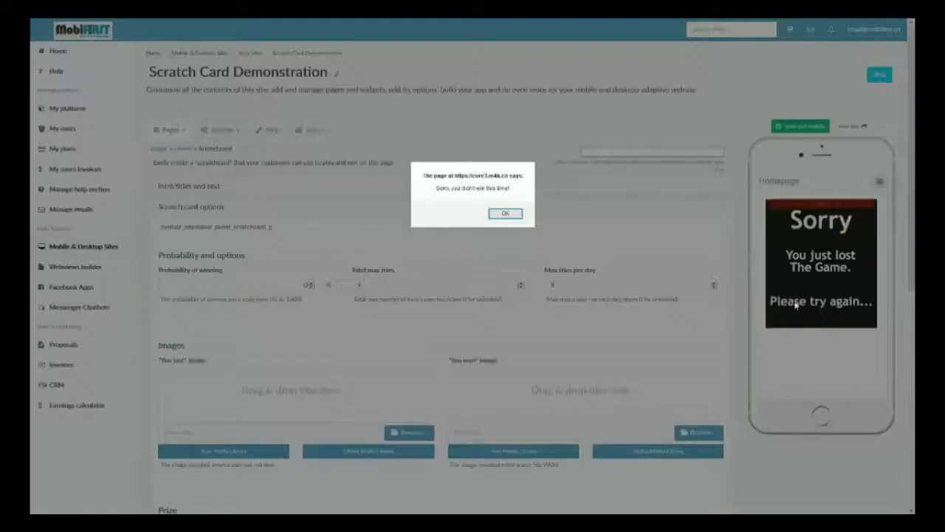
click(506, 213)
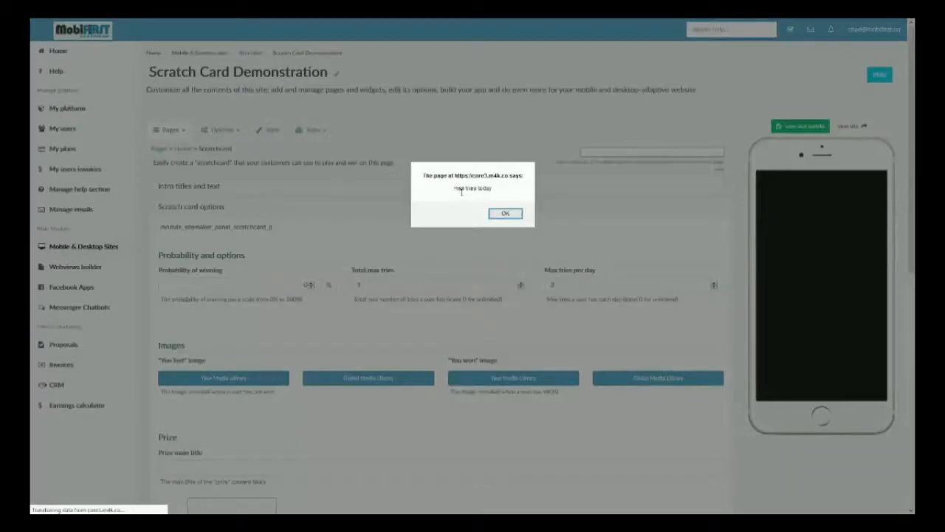
click(505, 214)
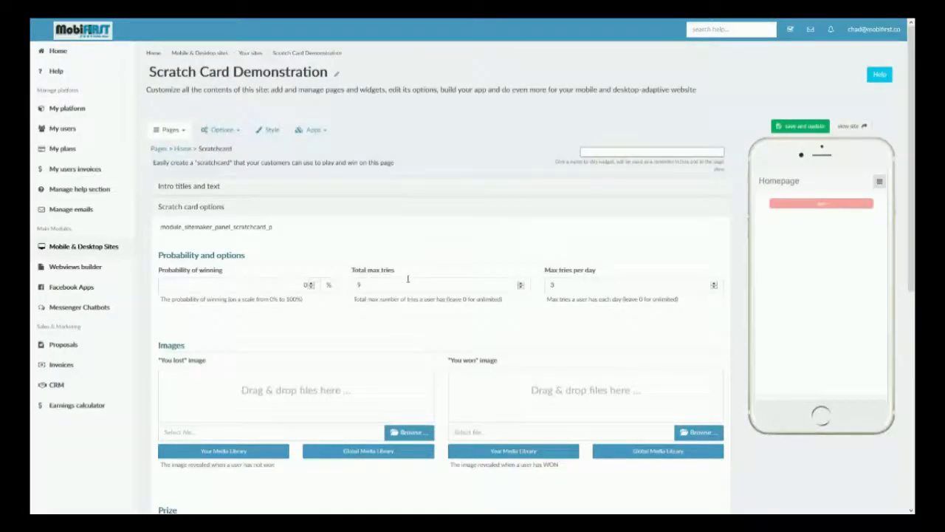
scroll(407, 280, down, 1)
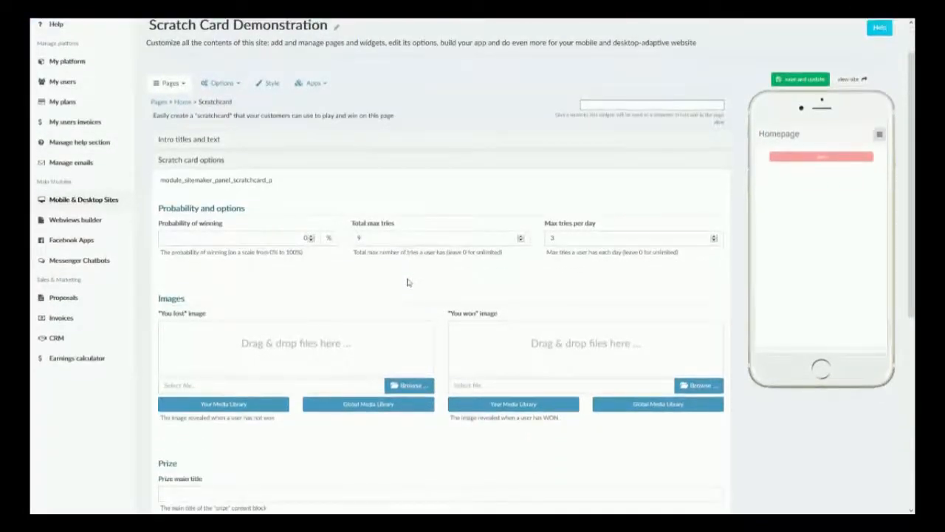